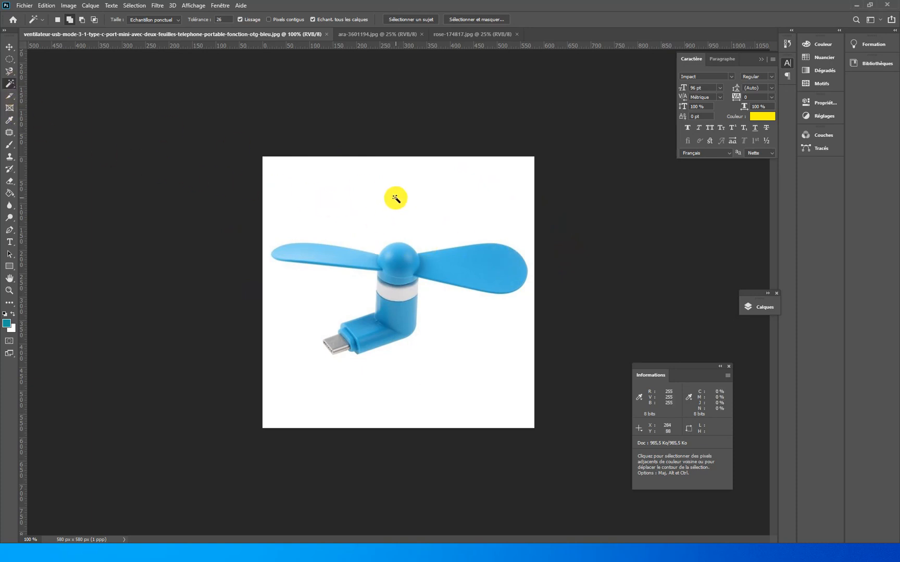
- Select the white background of the fan image with the Magic Wand and invert the selection onto the fan
left_click(396, 199)
key("ctrl+shift+i")
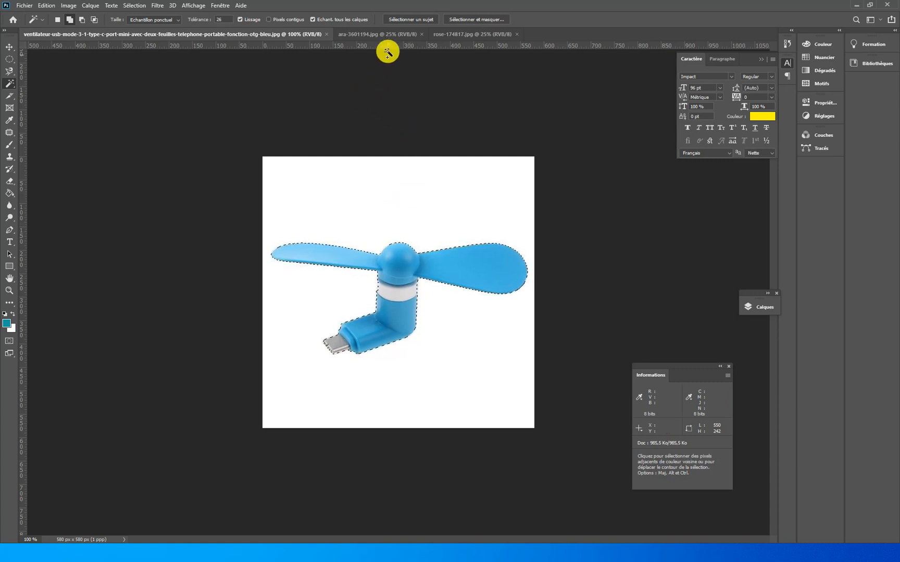
- In ara-3601194.jpg, restrict the Magic Wand to contiguous pixels and select the dark background around the parrot
left_click(386, 34)
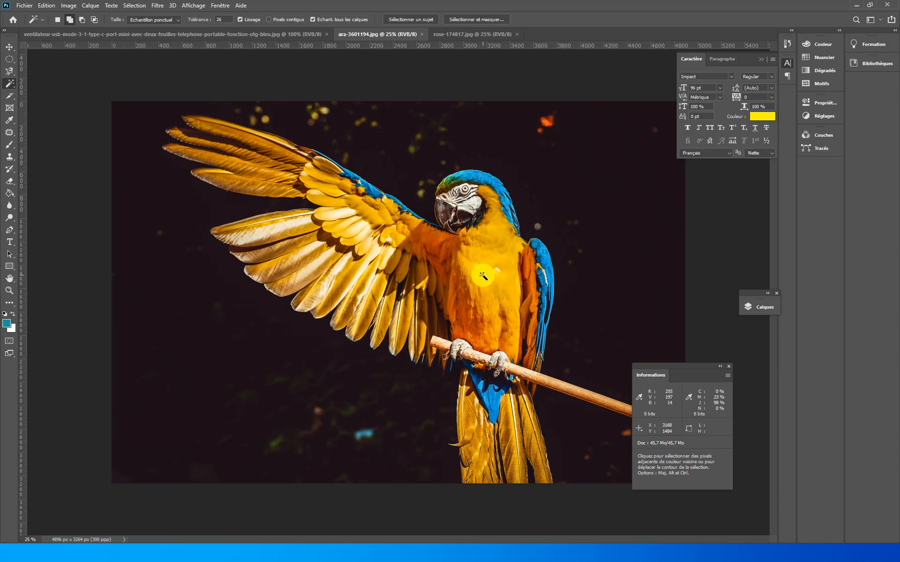
left_click(506, 155)
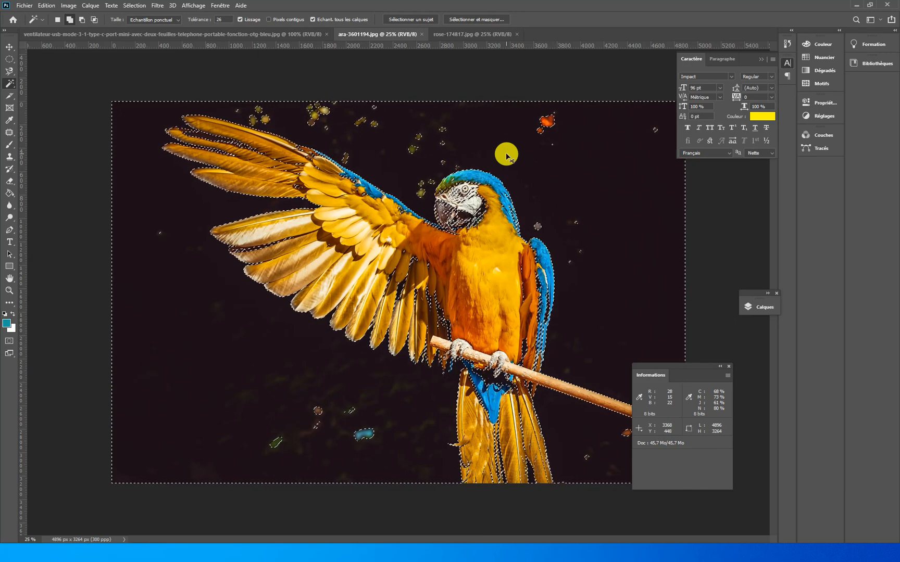
key("ctrl+d")
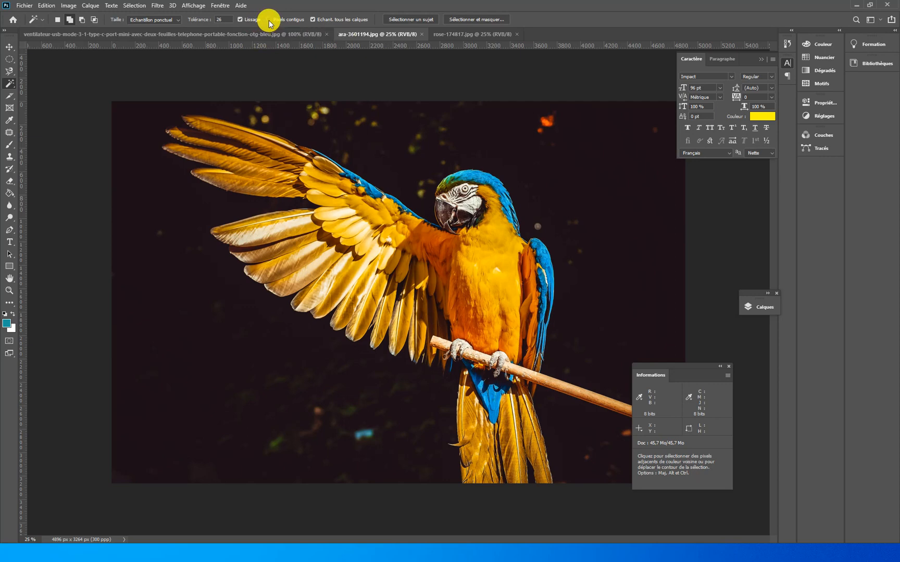
left_click(269, 19)
left_click(527, 183)
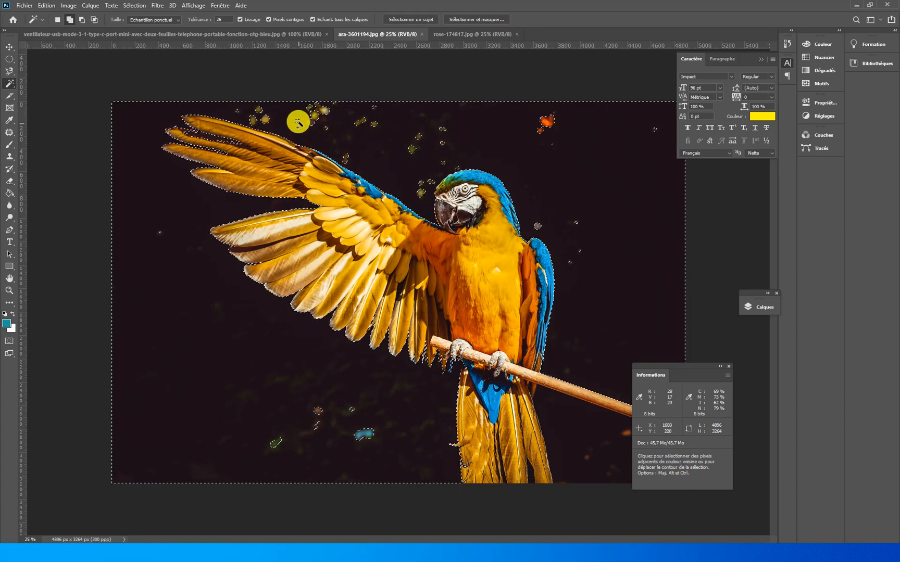
- In rose-174817.jpg, try the Quick Selection tool across both roses and clear the selection
left_click(450, 35)
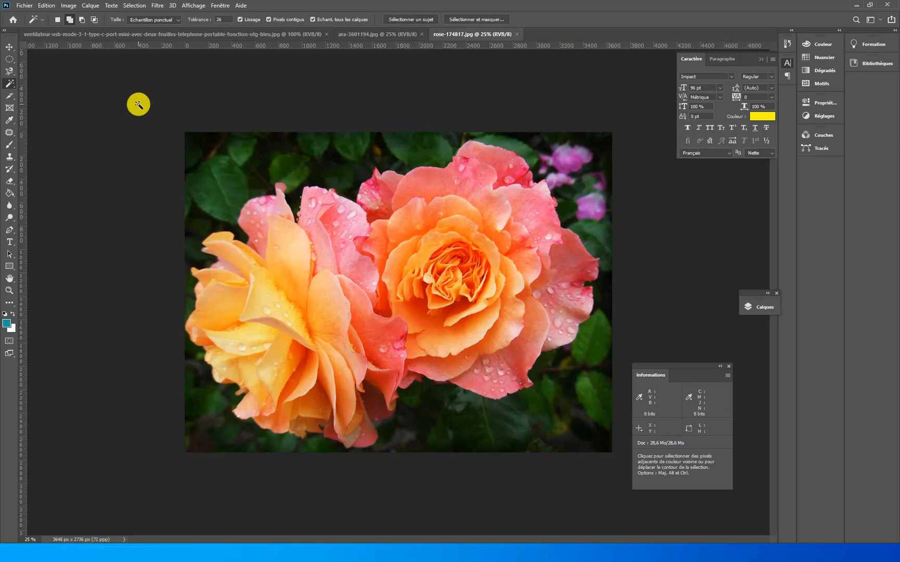
right_click(13, 90)
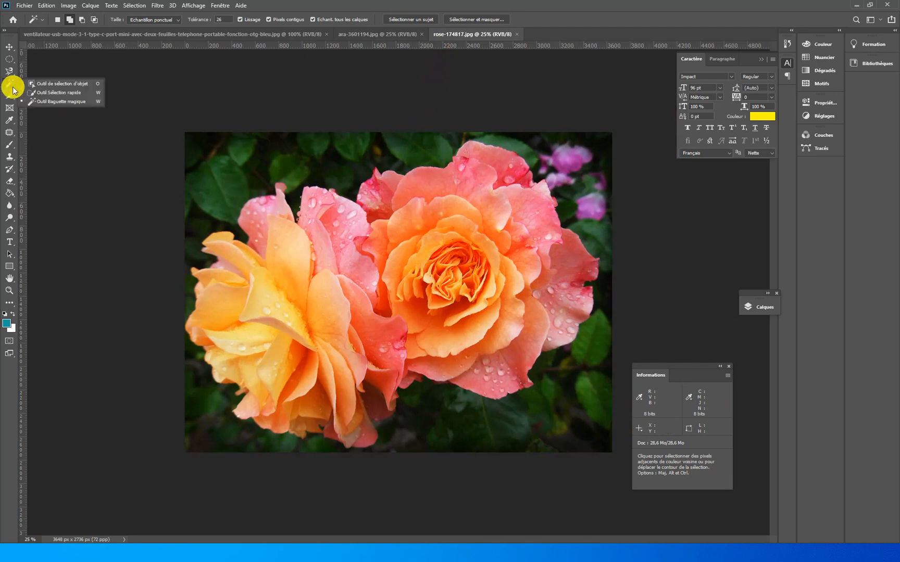
left_click(52, 93)
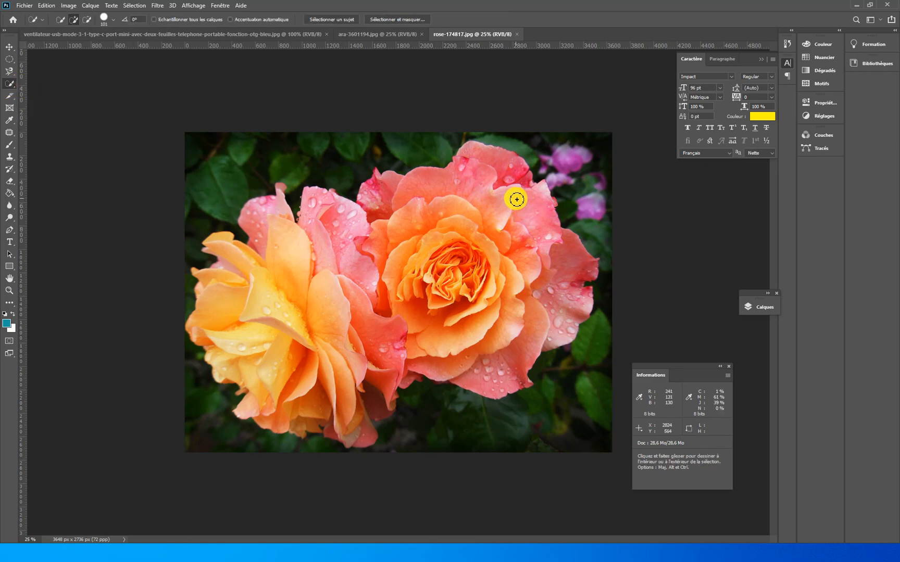
mouse_move(517, 199)
left_mouse_down()
mouse_move(572, 290)
mouse_move(517, 349)
mouse_move(440, 354)
mouse_move(352, 323)
left_mouse_up()
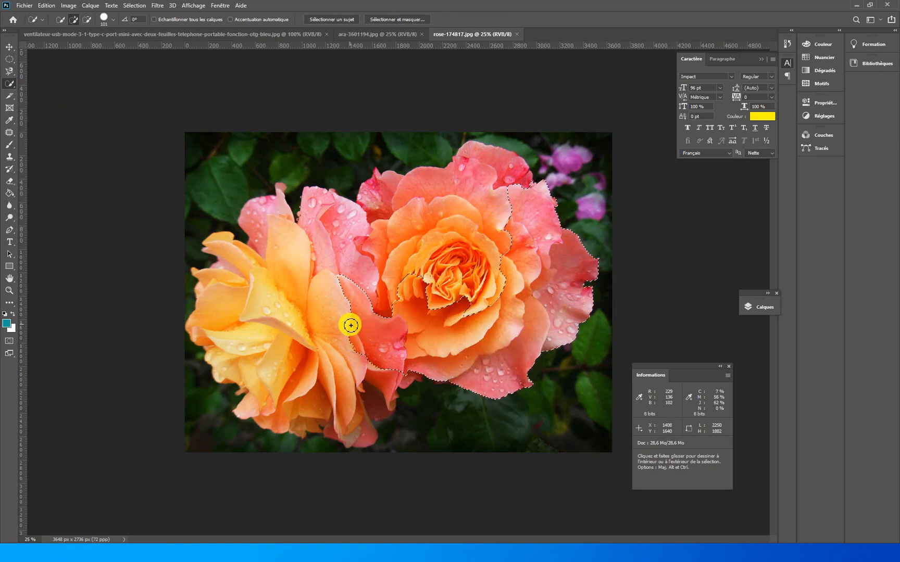
key("ctrl+d")
- Return to the Magic Wand tool and select both roses automatically with Select Subject
right_click(10, 83)
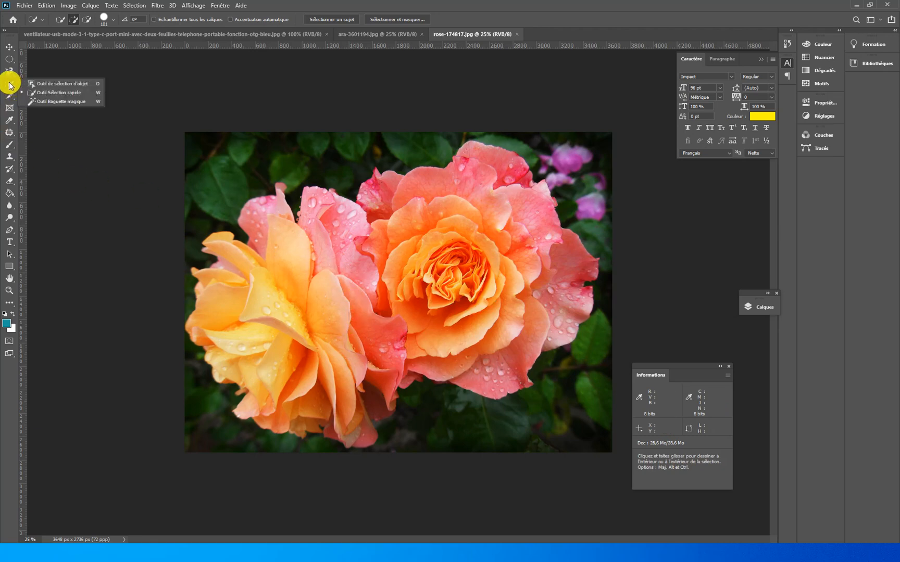
left_click(42, 92)
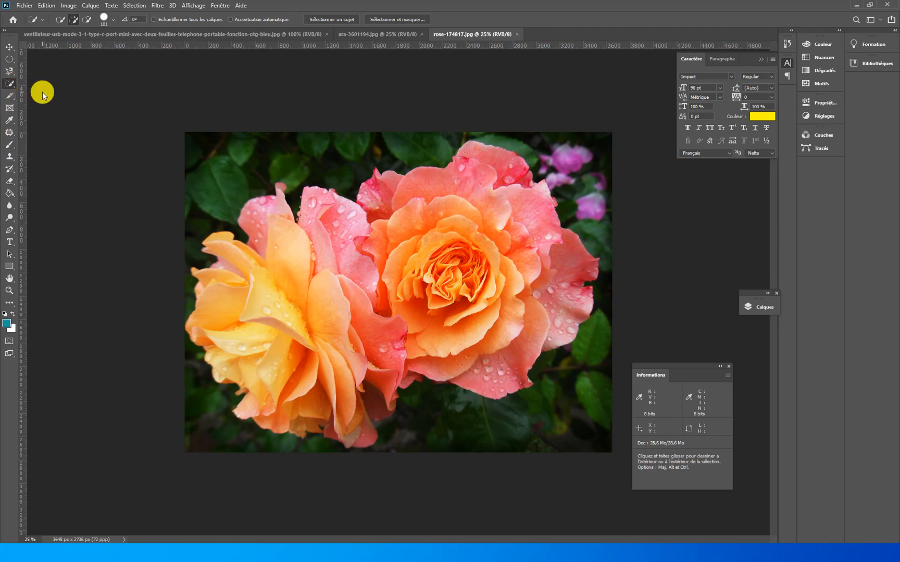
right_click(9, 85)
left_click(60, 104)
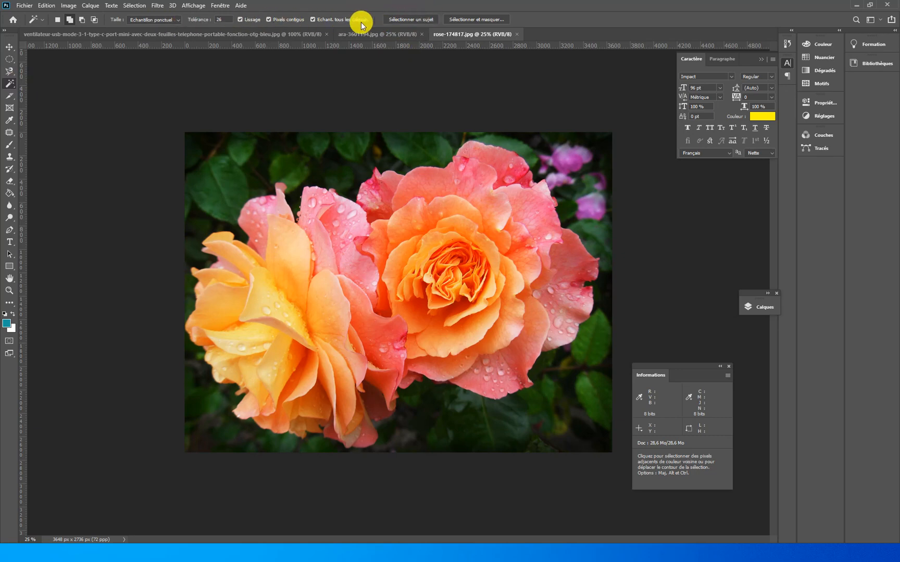
left_click(412, 21)
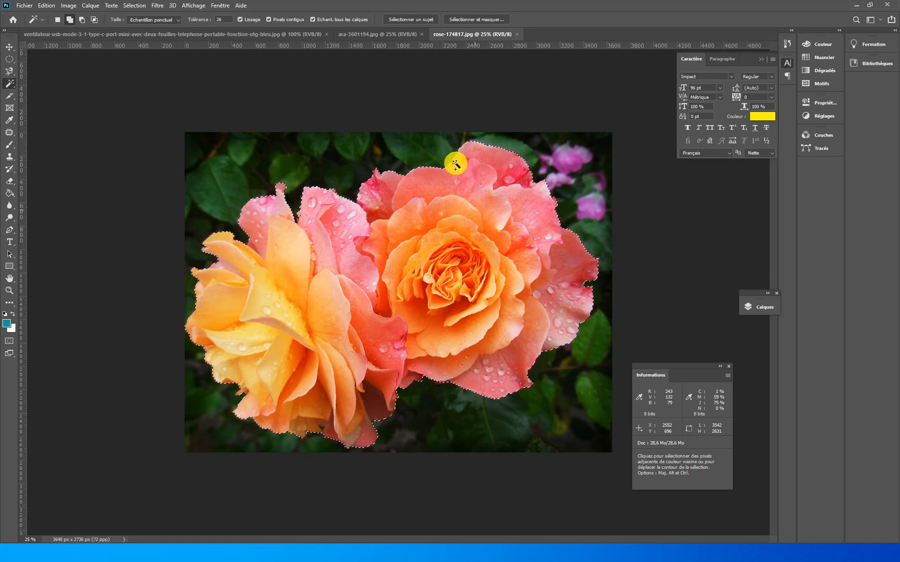
- In ara-3601194.jpg, clear the background selection and select the parrot with Select Subject
left_click(402, 34)
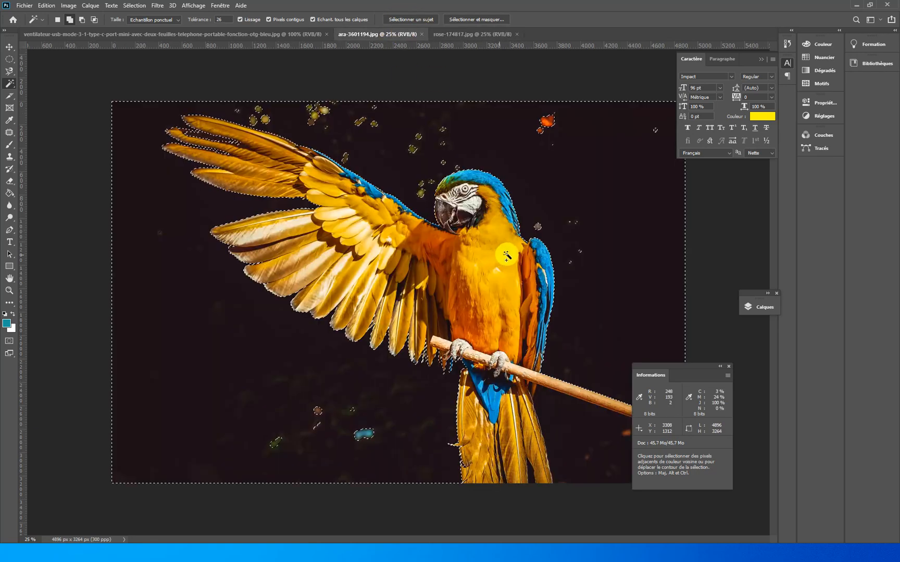
key("ctrl+d")
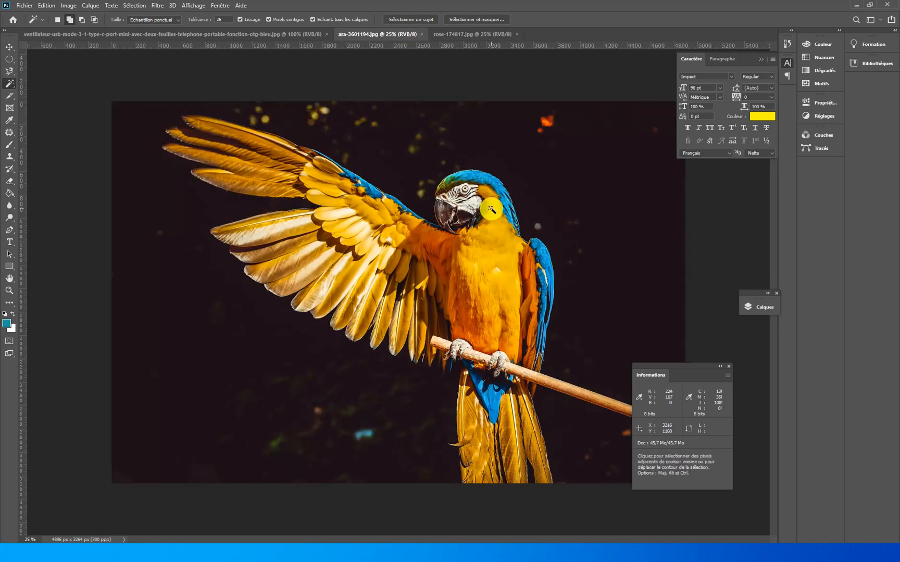
left_click(420, 21)
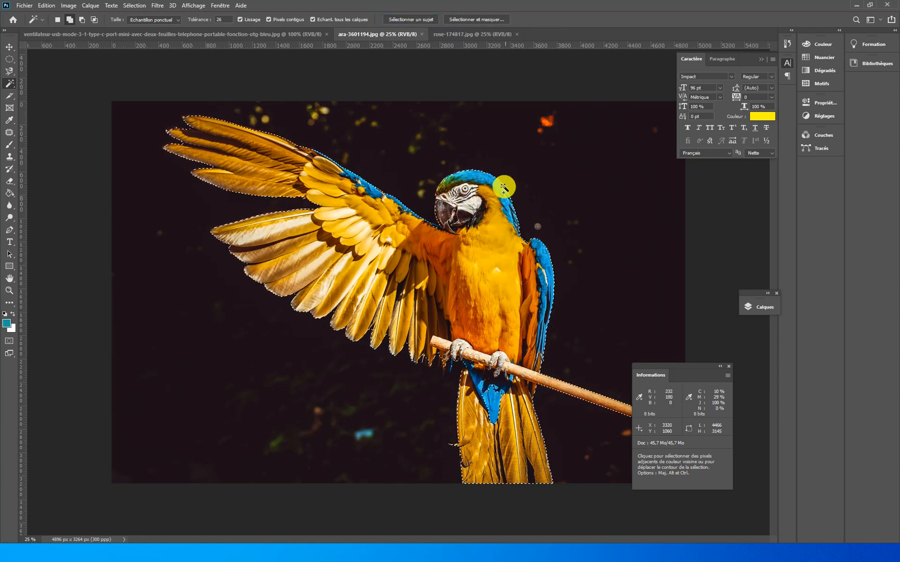
- Circle the area around the parrot's claws with the freehand Lasso set to add to the selection
left_click(515, 418, "ctrl")
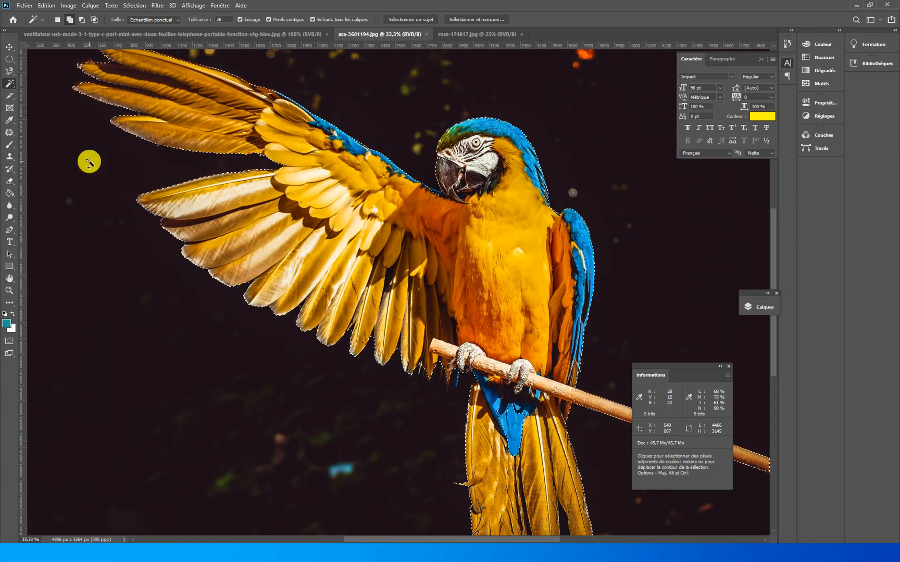
left_click(9, 62)
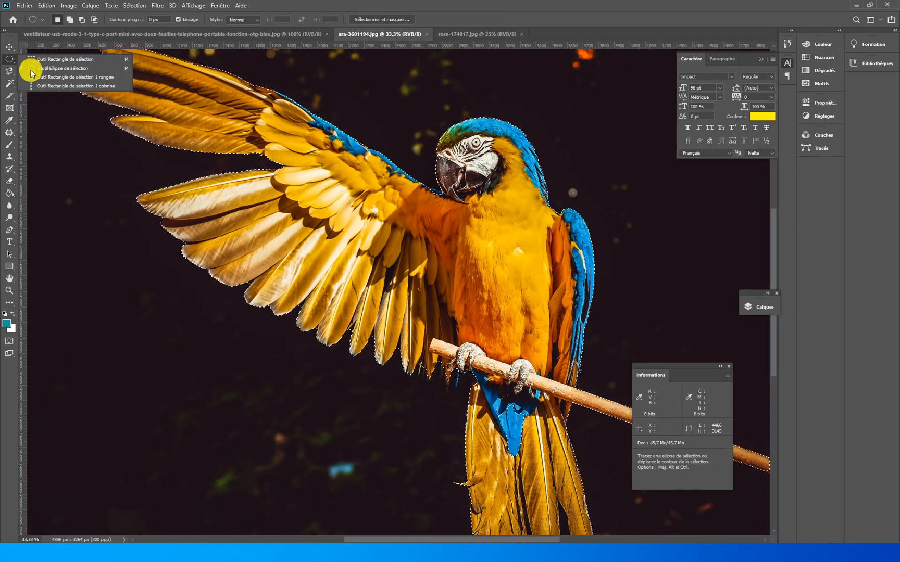
left_click(8, 74)
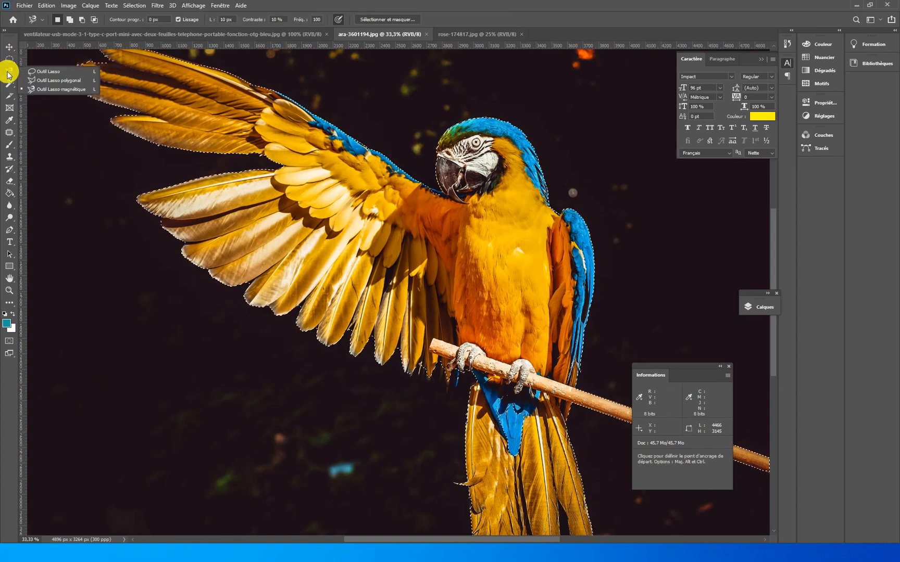
left_click(47, 72)
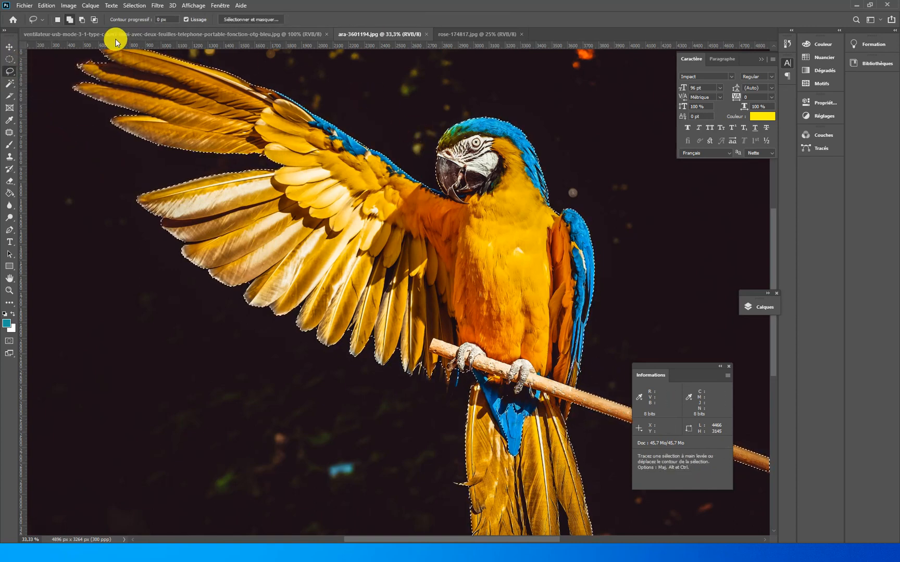
left_click(69, 20)
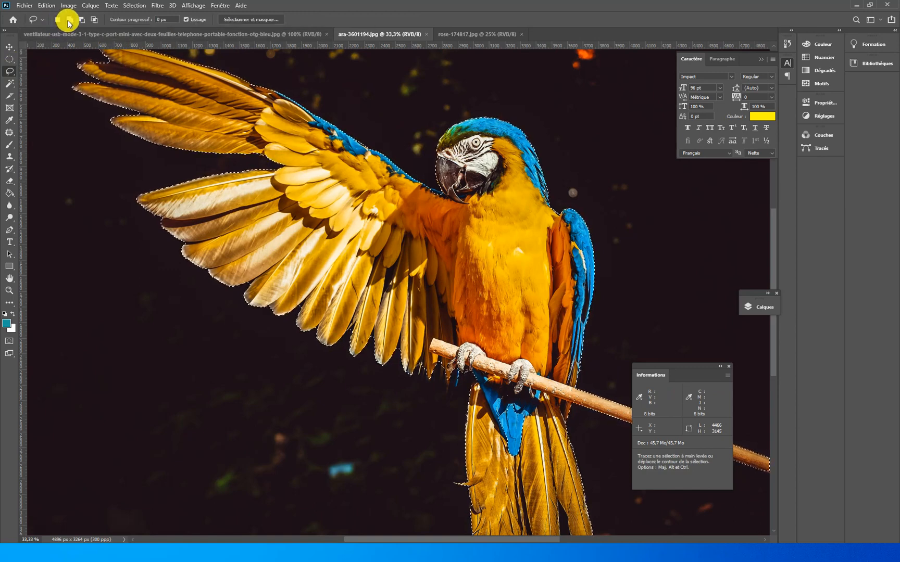
mouse_move(467, 363)
left_mouse_down()
mouse_move(506, 414)
mouse_move(497, 396)
mouse_move(488, 472)
mouse_move(545, 449)
mouse_move(503, 383)
left_mouse_up()
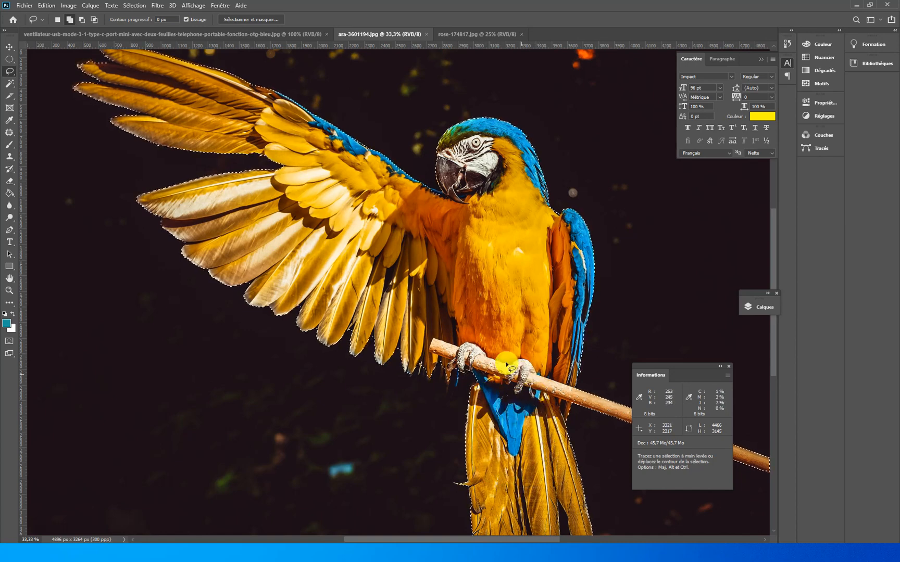
left_click(437, 262, "ctrl+alt")
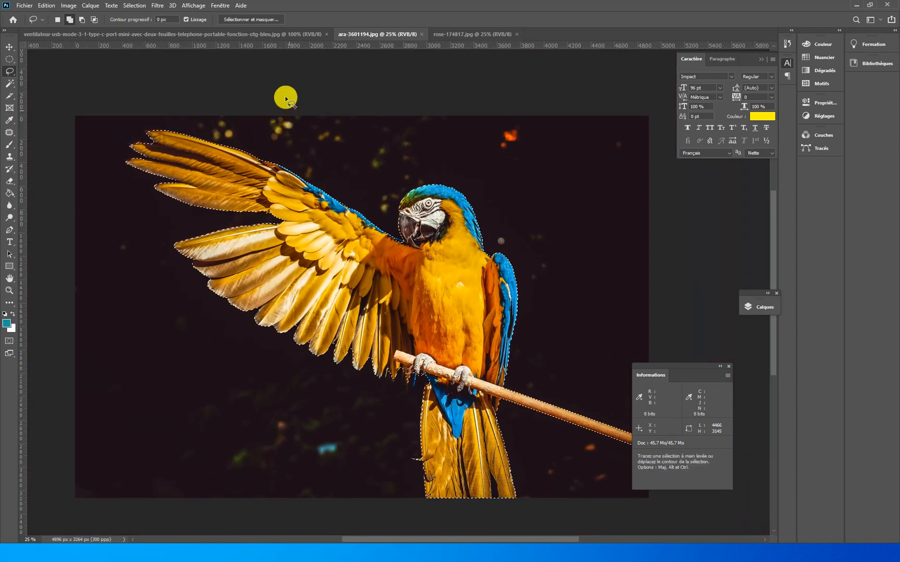
- In the fan image, return to the Magic Wand tool and select the fan with Select Subject
left_click(280, 36)
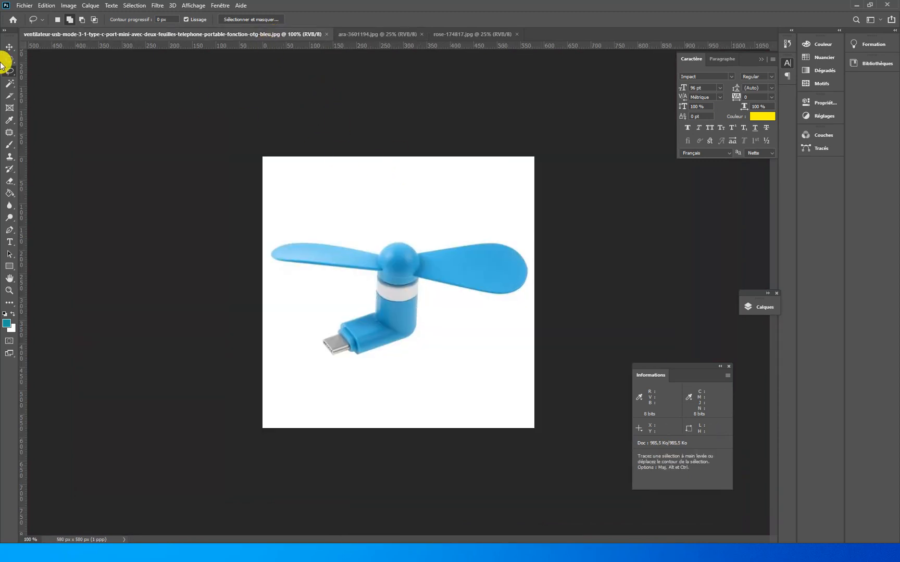
left_click(10, 83)
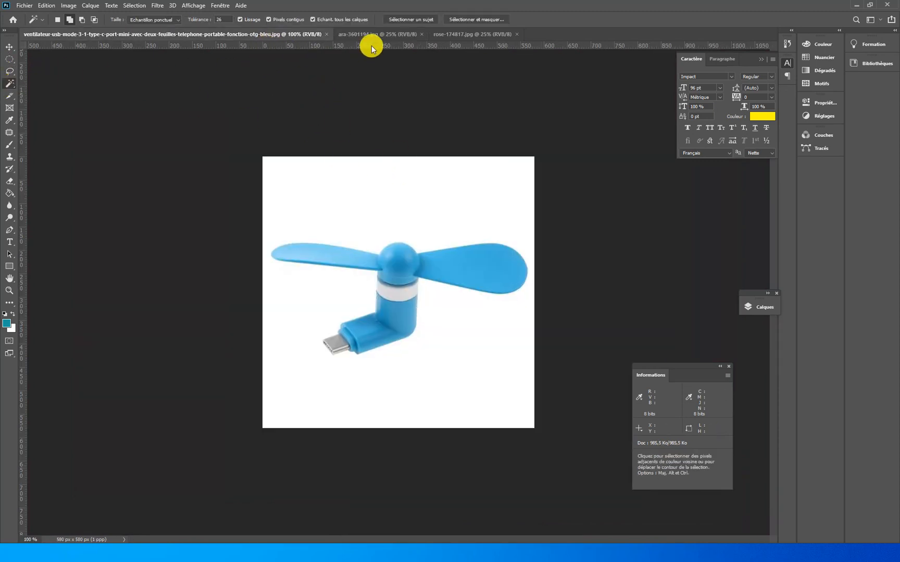
left_click(404, 19)
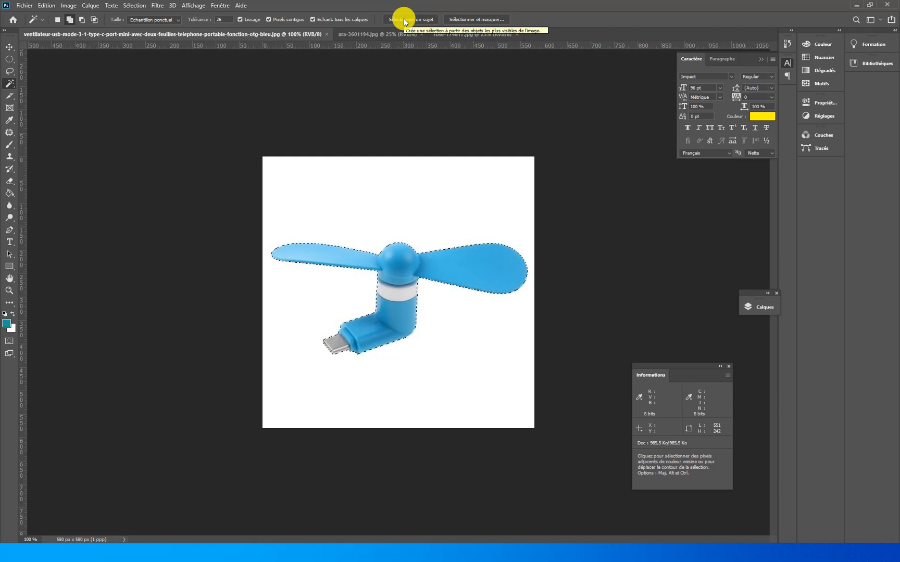
- Clear the fan's selection and reselect the fan by framing it with the Object Selection tool in Rectangle mode
right_click(9, 84)
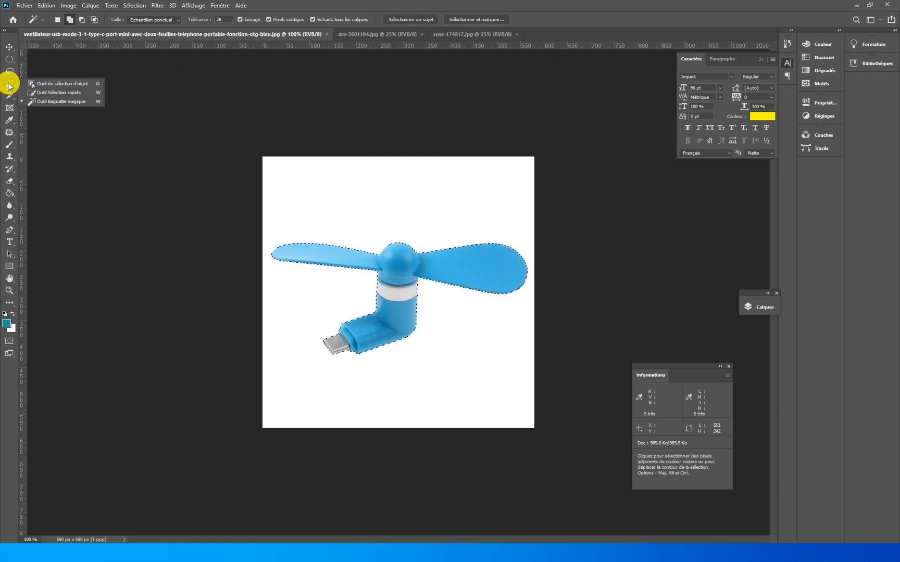
left_click(74, 93)
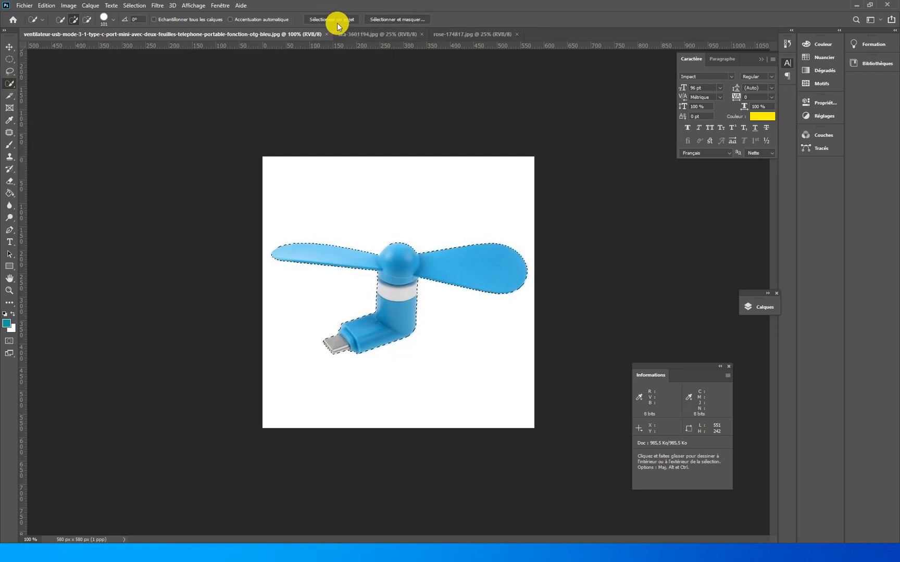
key("ctrl+d")
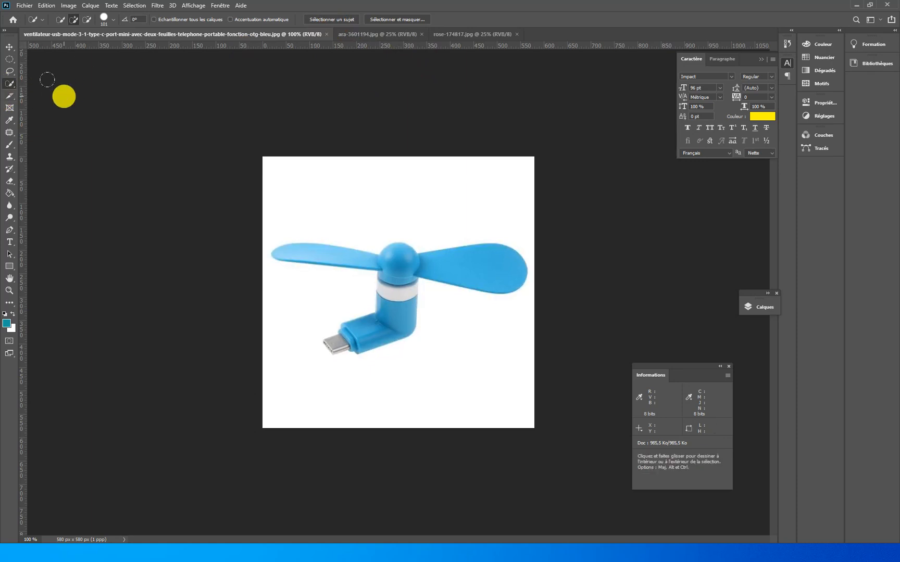
right_click(11, 83)
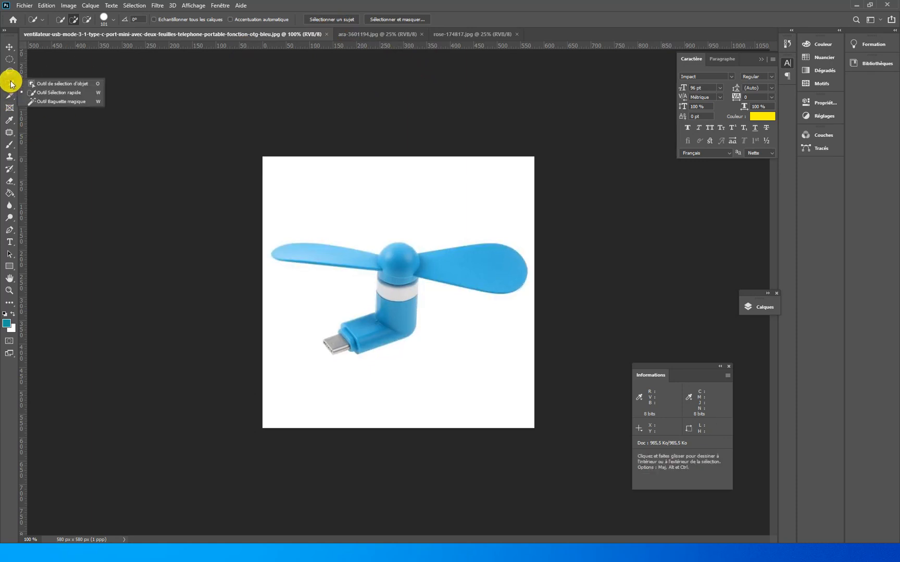
left_click(47, 85)
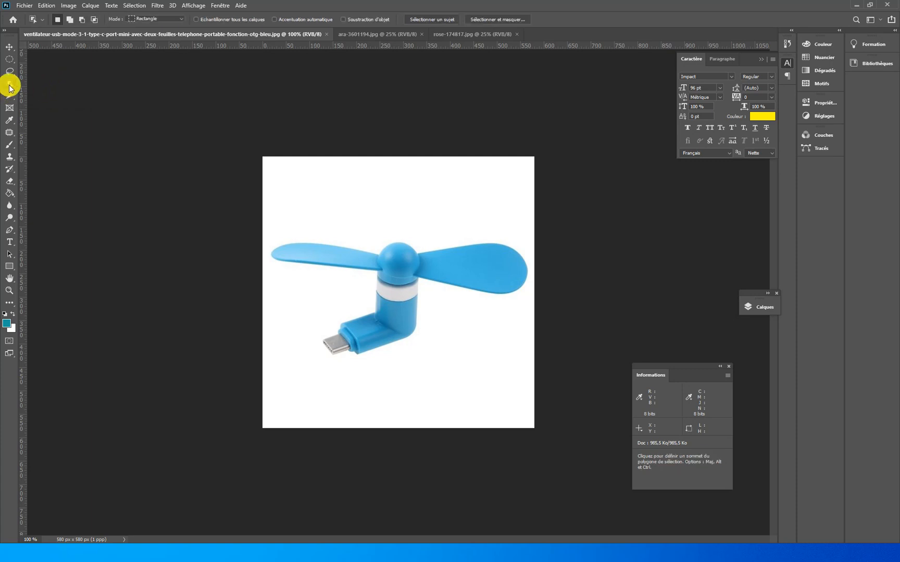
left_click_drag(266, 217, 529, 361)
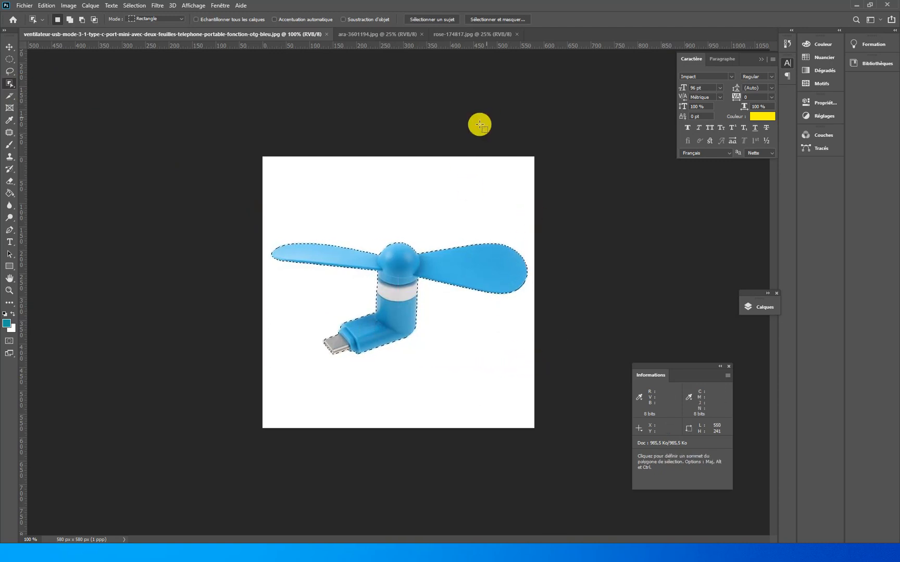
- In ara-3601194.jpg, replace the selection by framing the parrot with the Object Selection tool, and clear the result
left_click(356, 34)
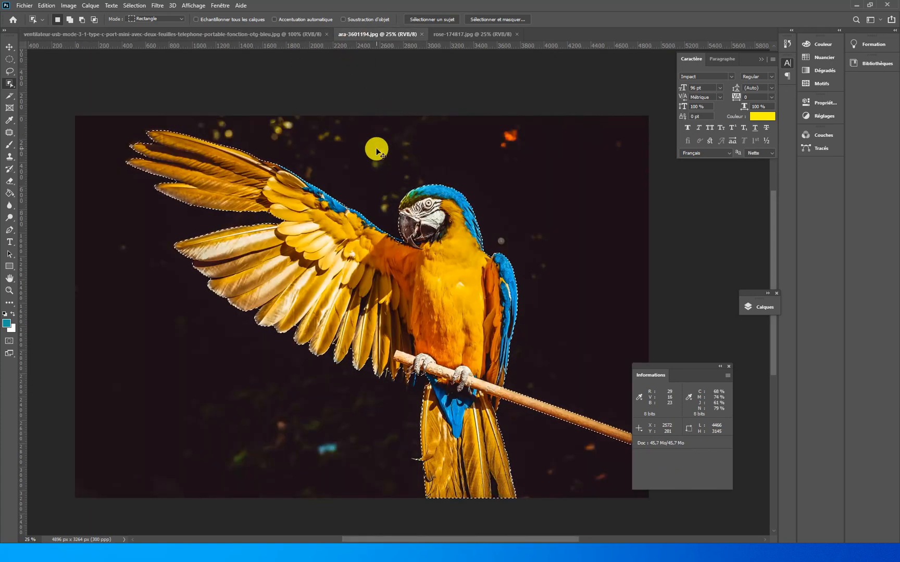
key("ctrl+d")
left_click_drag(693, 372, 758, 404)
left_click_drag(110, 120, 607, 437)
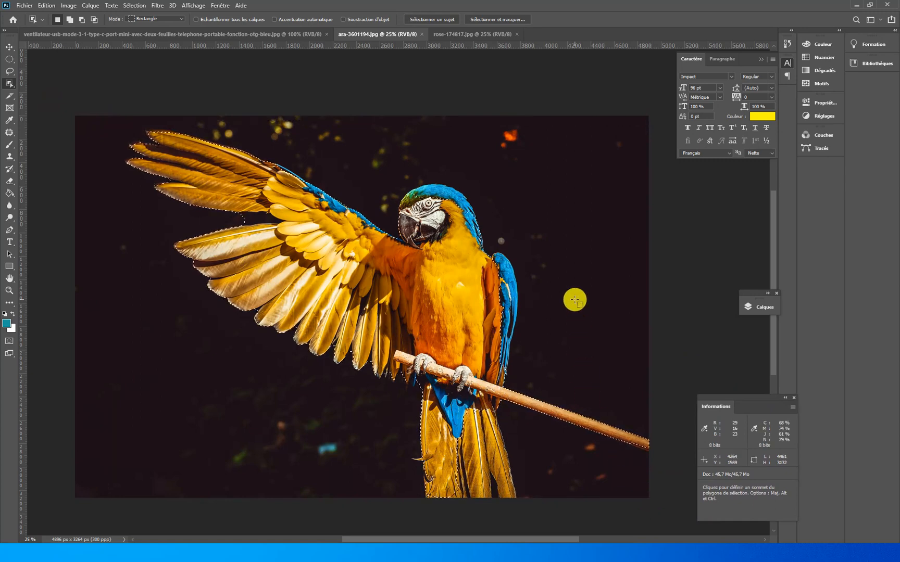
left_click(574, 300)
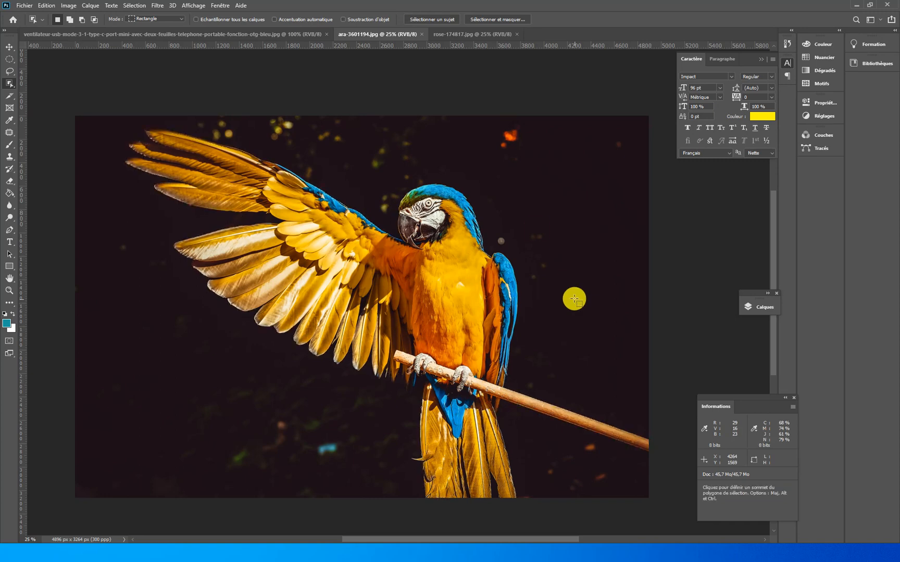
- In rose-174817.jpg, clear the selection and frame both roses with an Object Selection rectangle of about 3570 by 2750 px
left_click(465, 32)
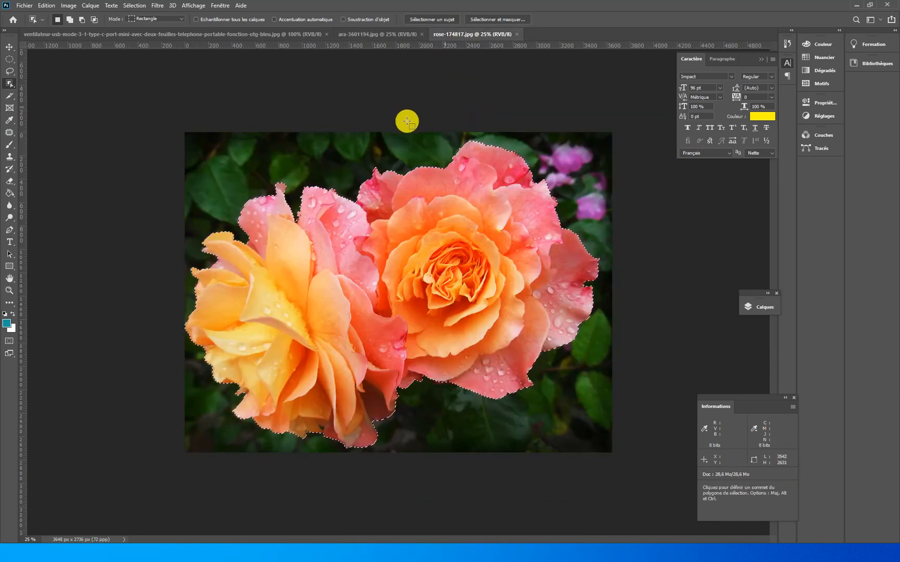
key("ctrl+d")
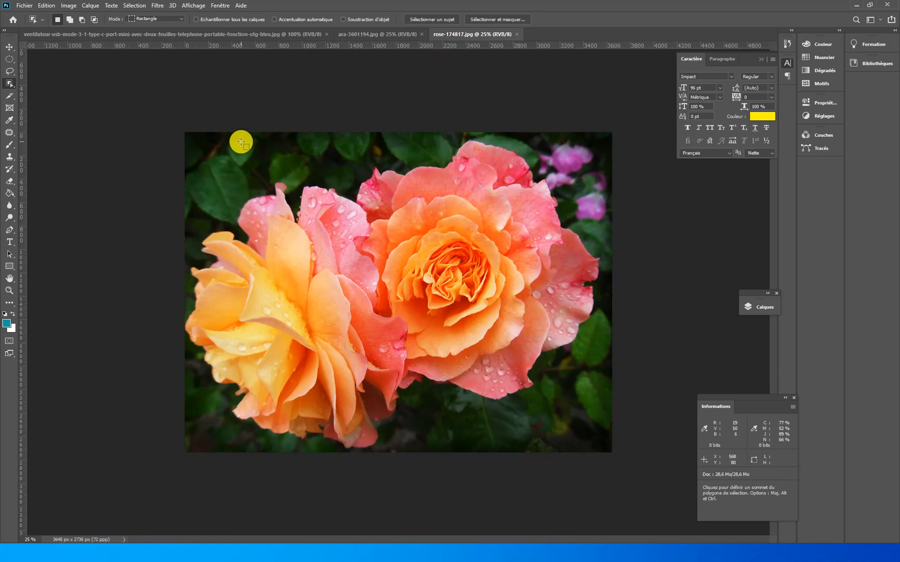
left_click_drag(185, 133, 603, 454)
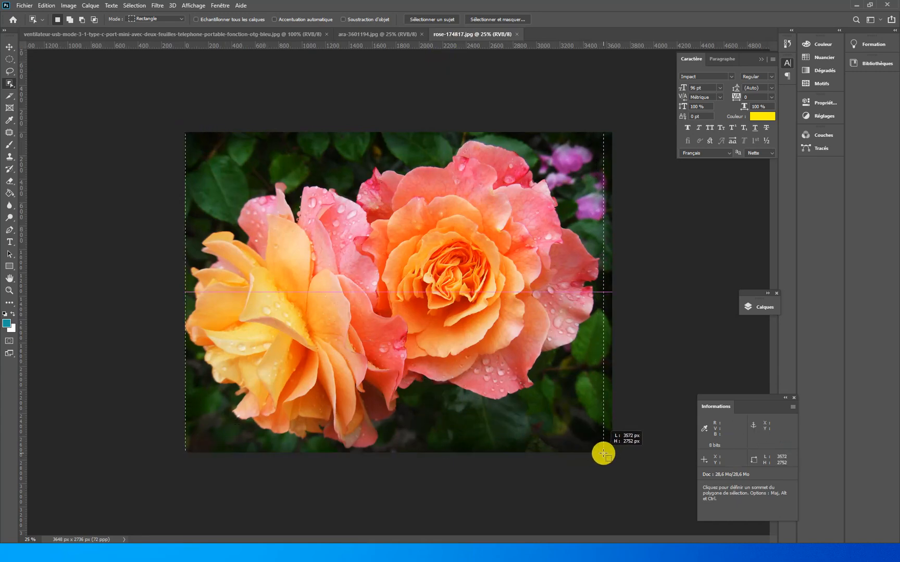